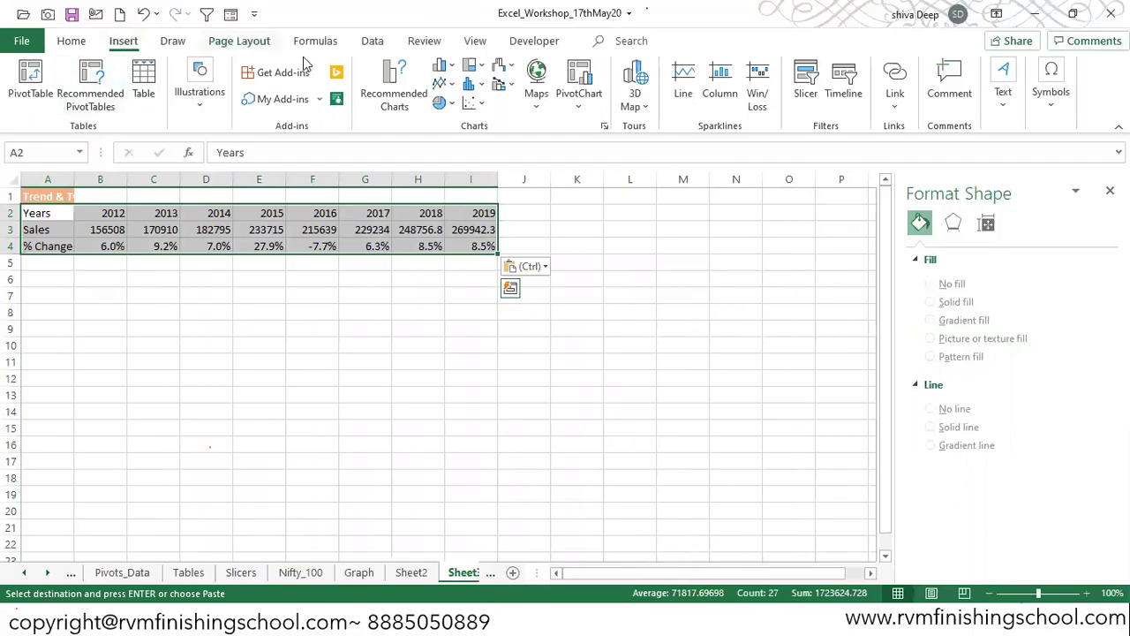
Step: Review the recommended and combo chart previews for the selected sales data without inserting any of them
left_click(417, 122)
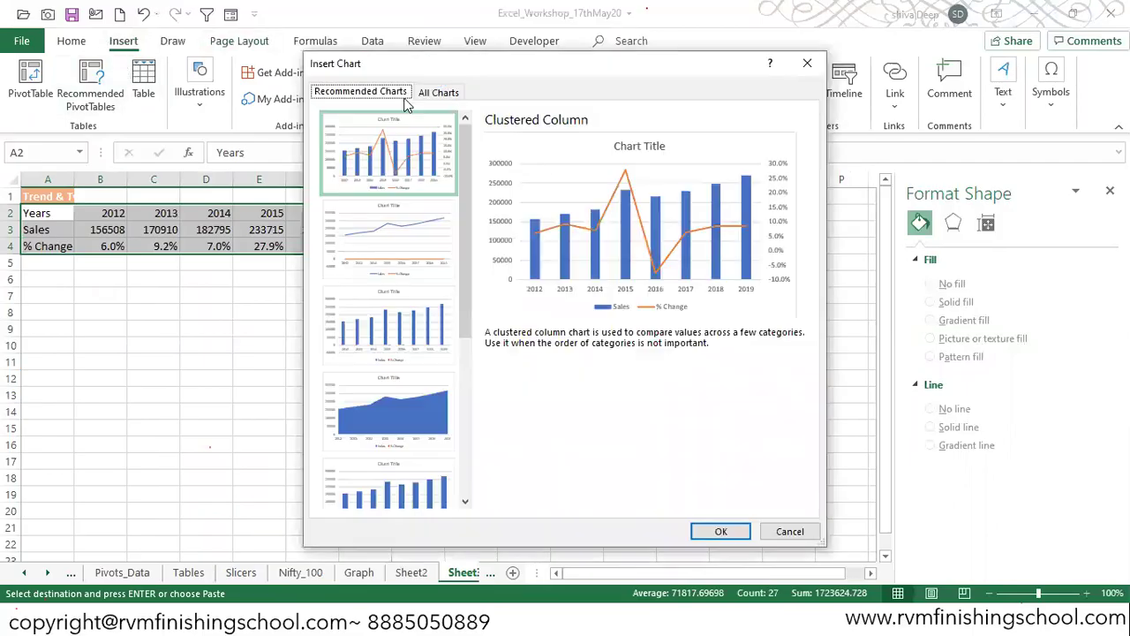
left_click(439, 92)
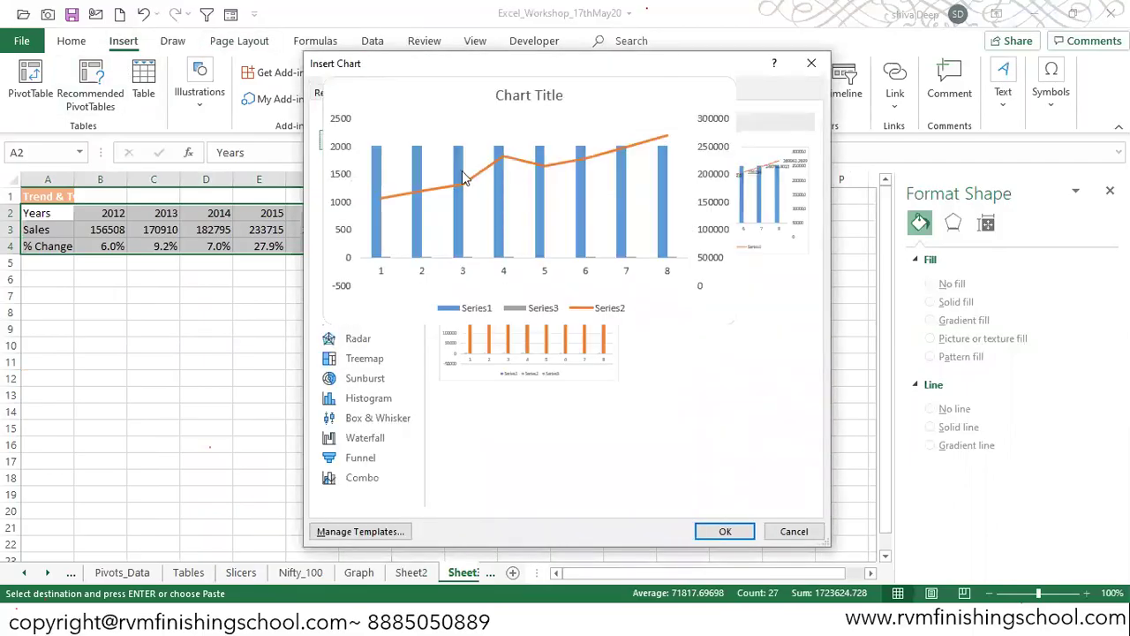
left_click(357, 478)
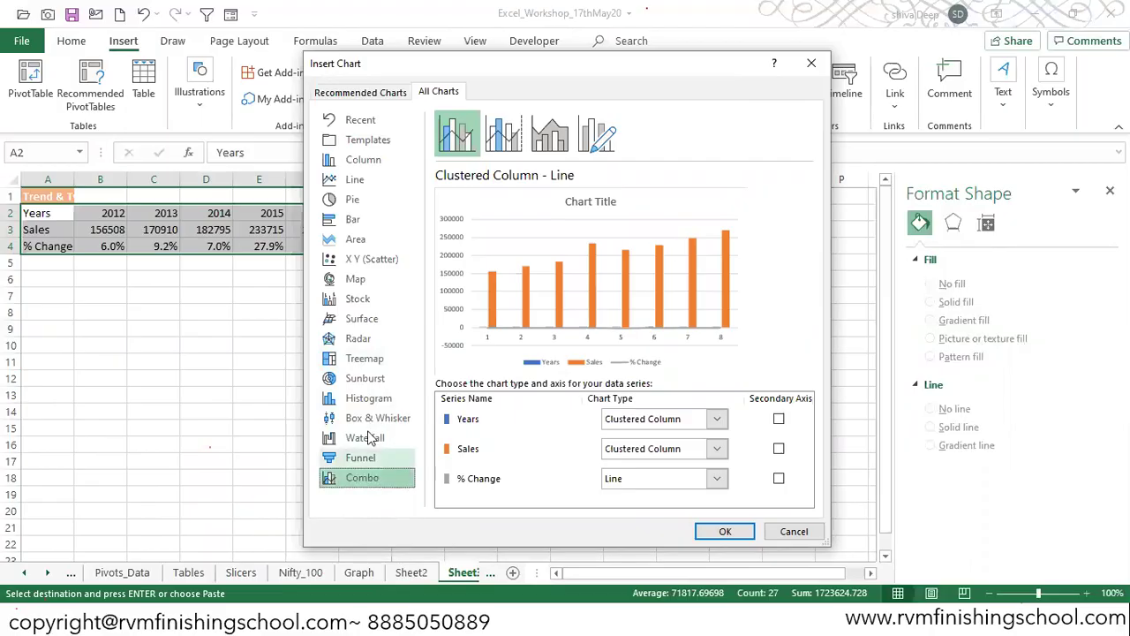
left_click(364, 92)
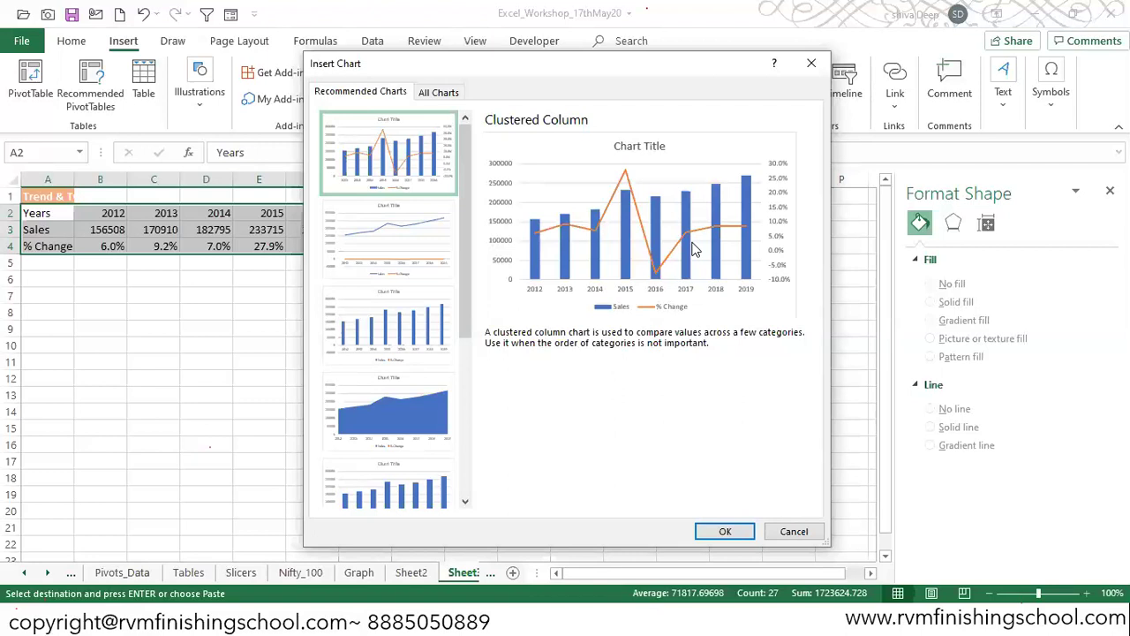
left_click(803, 74)
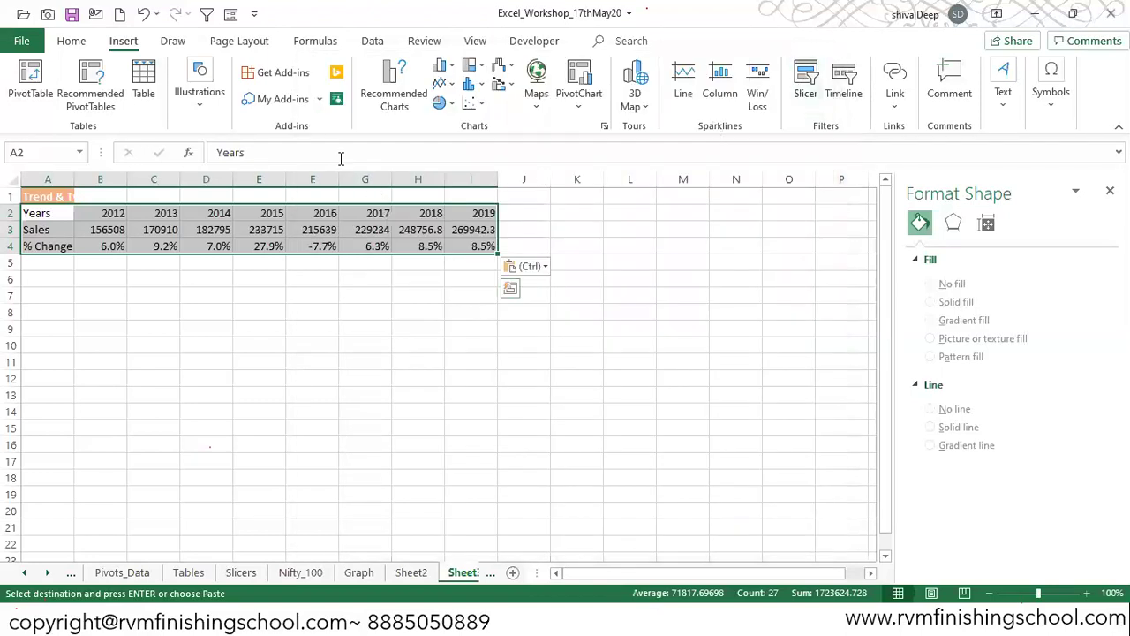
Step: Insert a 2-D clustered column chart from the selected data and move it clear below the table
left_click(451, 73)
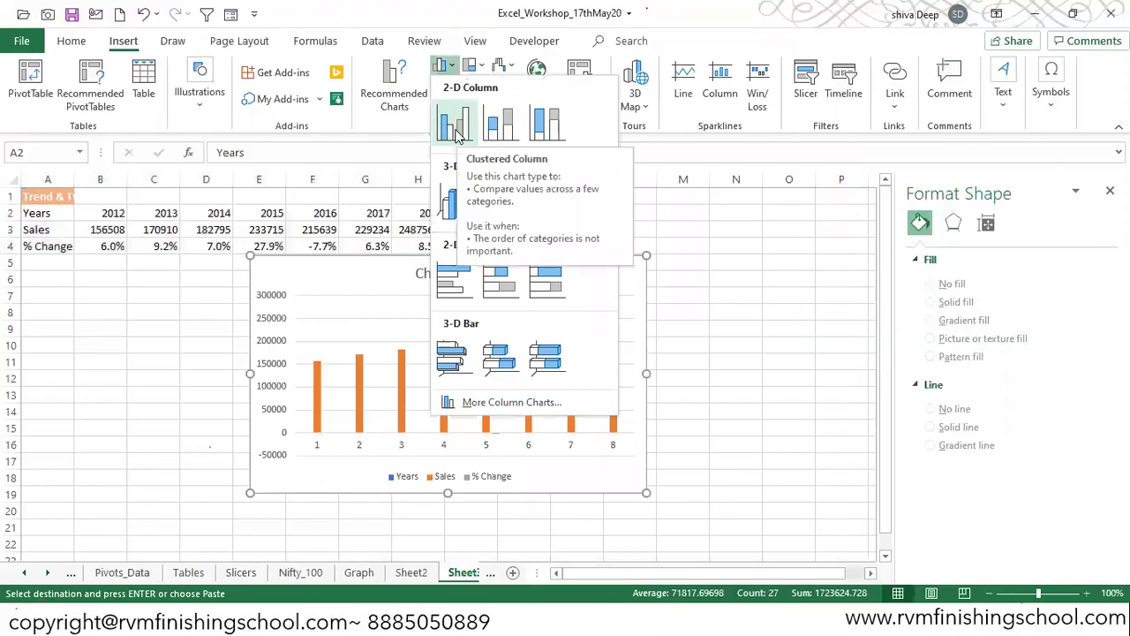
left_click(465, 119)
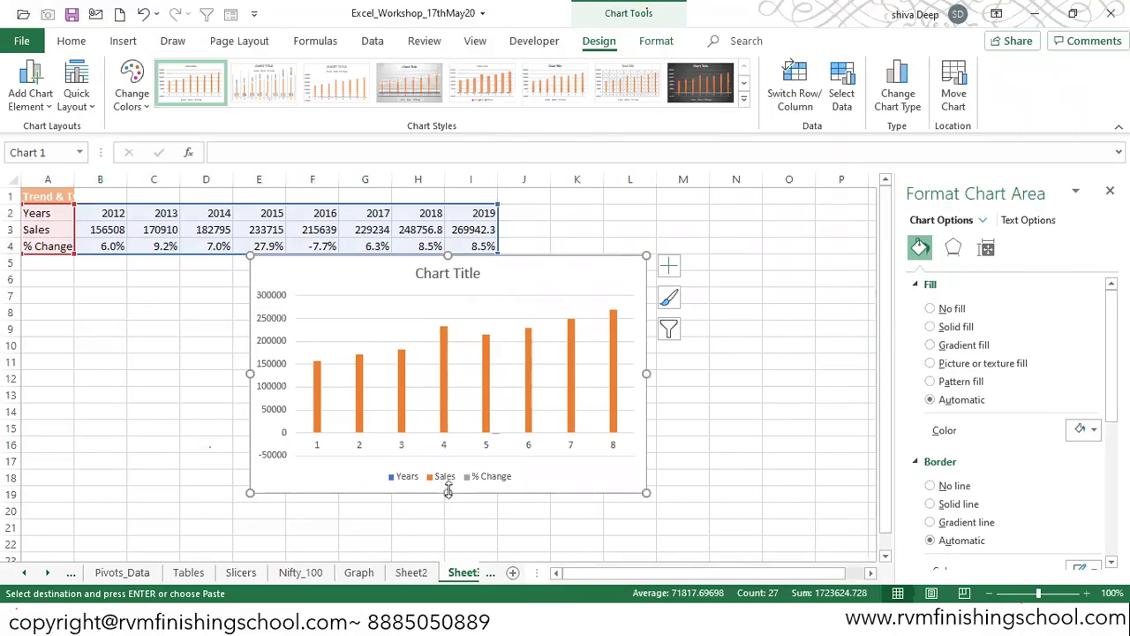
left_click_drag(535, 286, 553, 316)
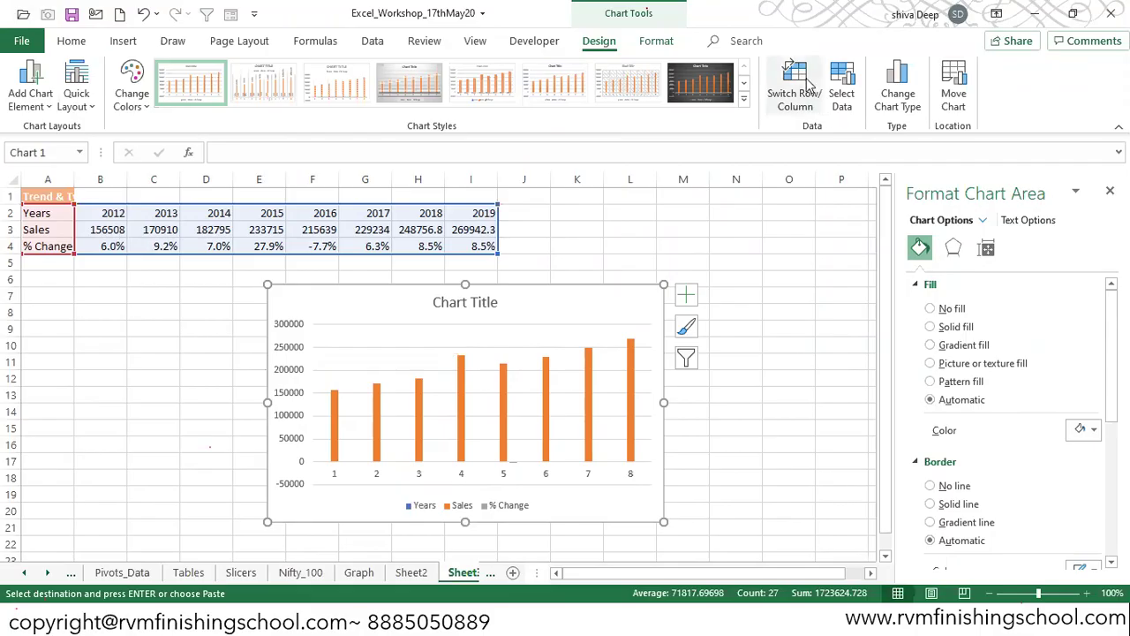
Step: Exclude the Years series from the chart's data and use the years in B2:I2 as horizontal axis labels
left_click(841, 89)
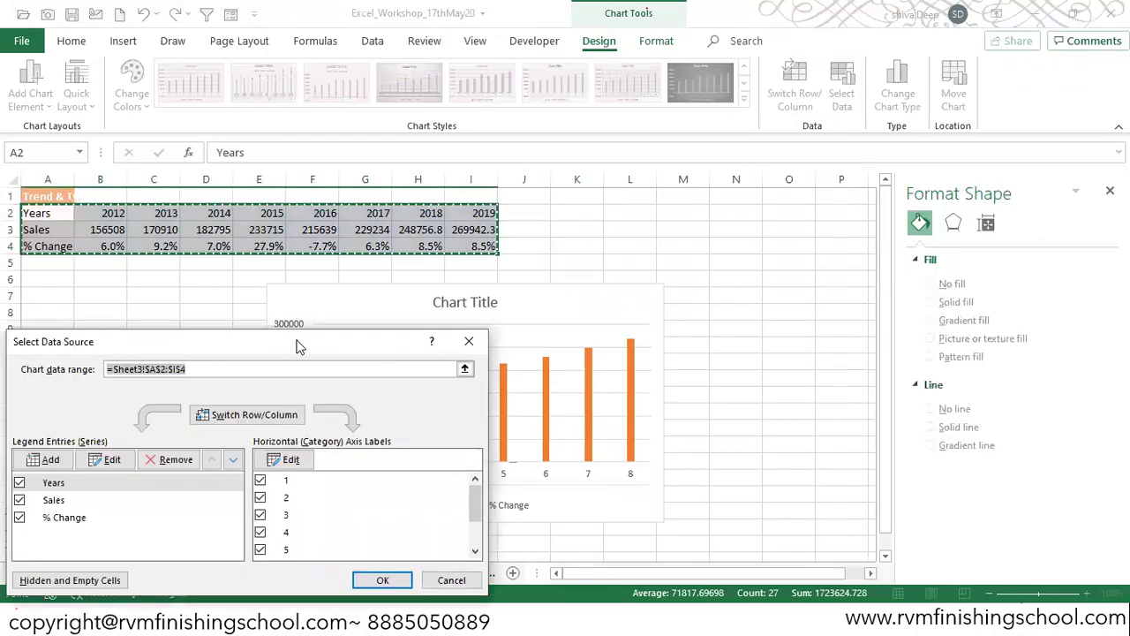
left_click_drag(299, 346, 928, 71)
left_click(649, 207)
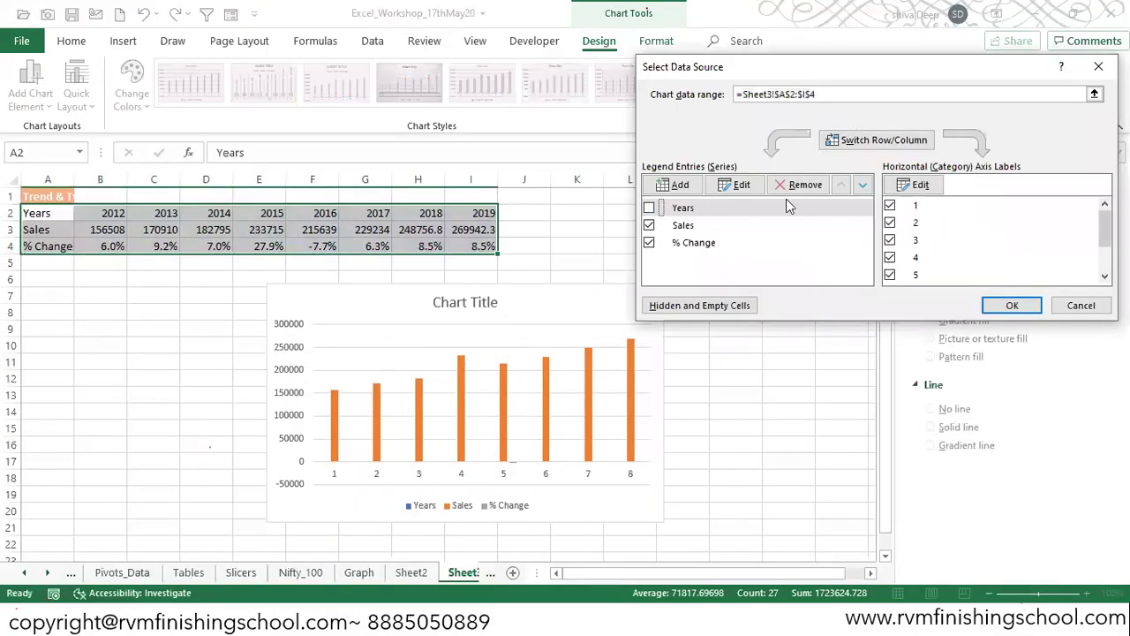
left_click(919, 186)
left_click_drag(101, 213, 459, 206)
left_click(145, 508)
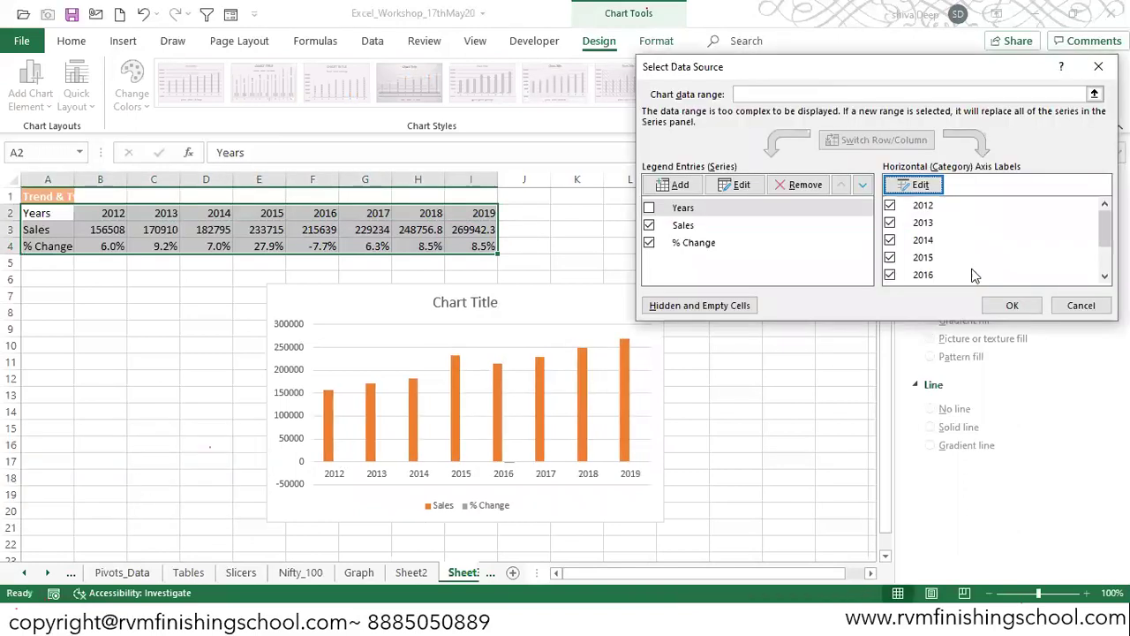
left_click(1008, 305)
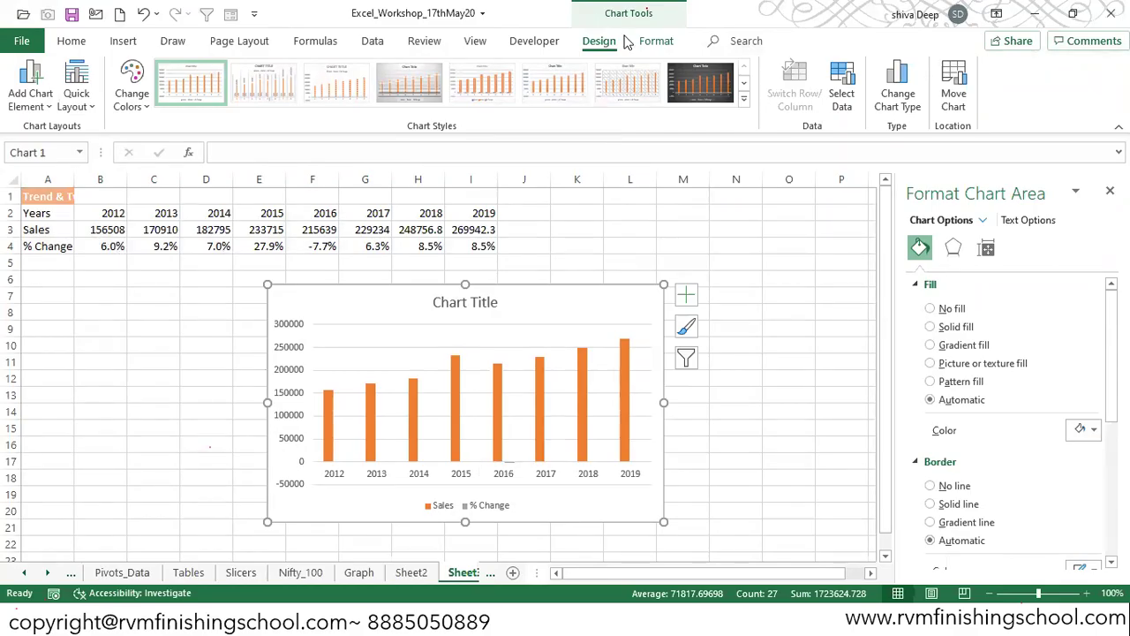
Step: Select the chart's % Change series and plot it on the secondary axis
left_click(655, 41)
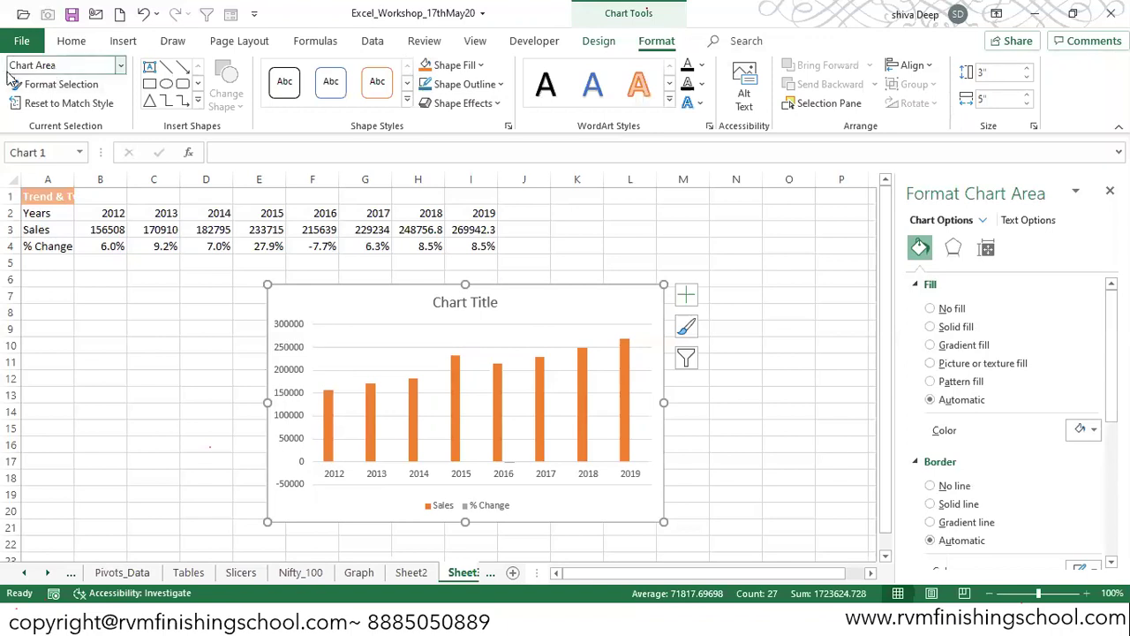
left_click(121, 66)
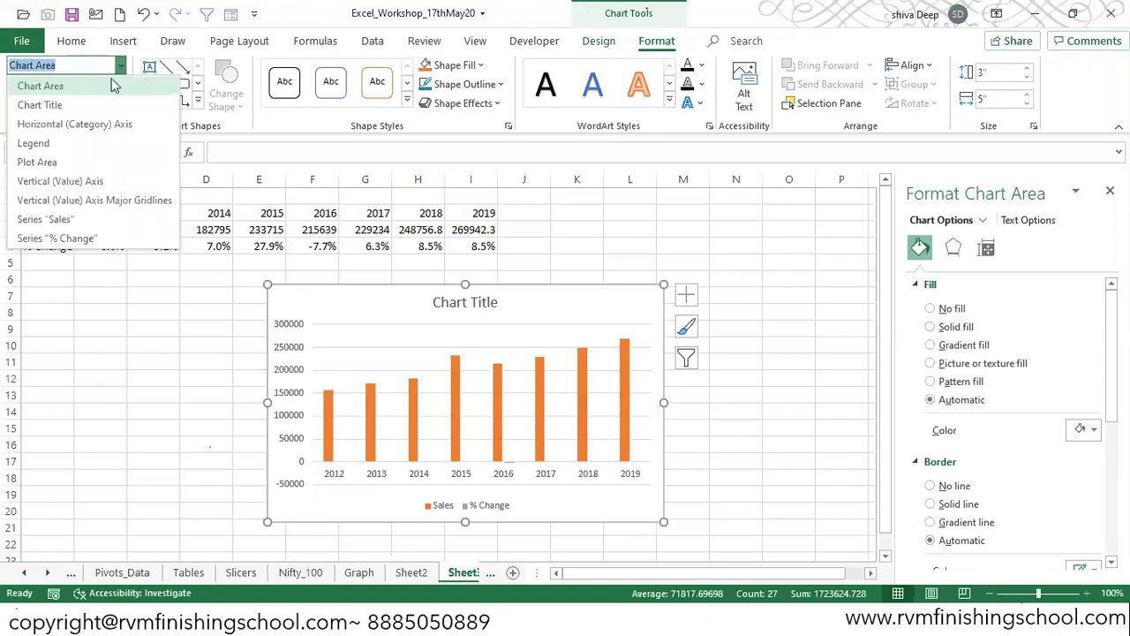
left_click(85, 239)
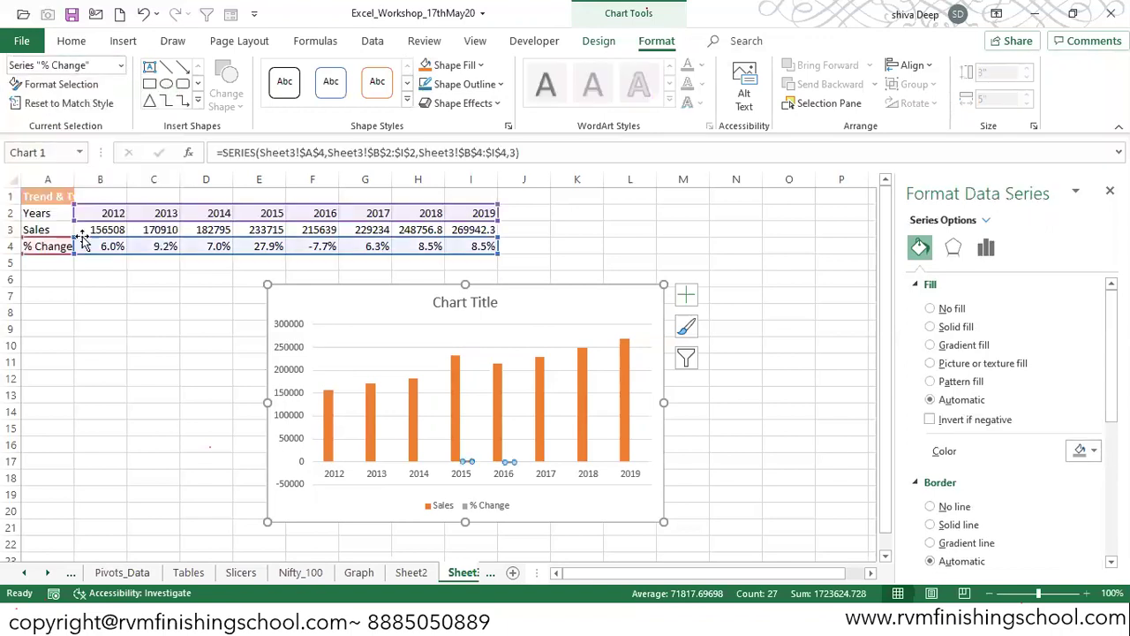
right_click(510, 465)
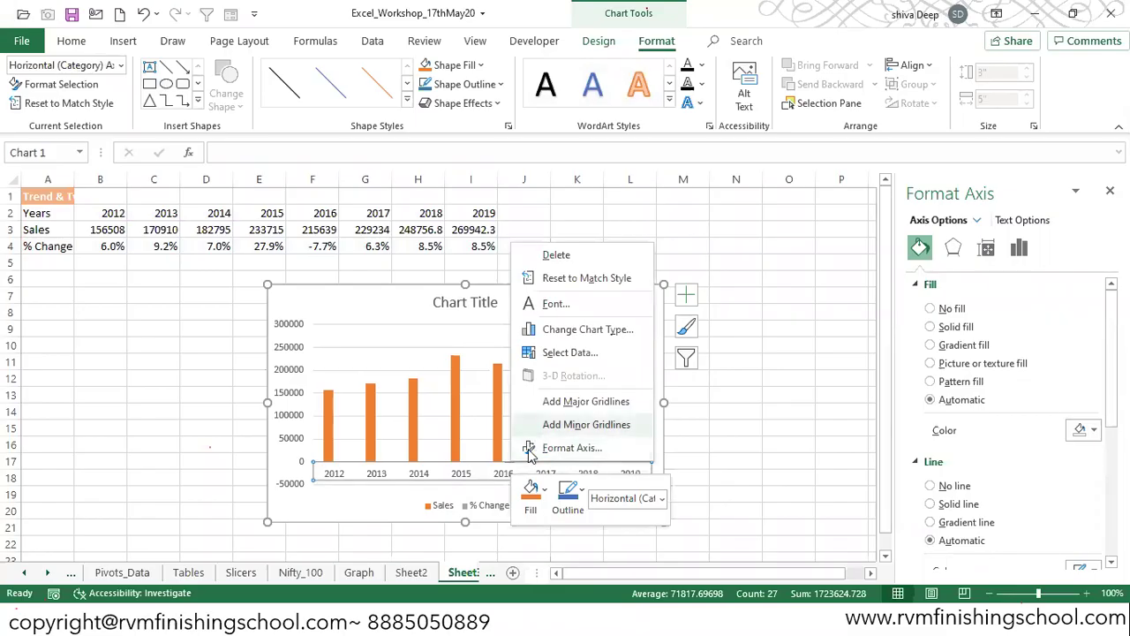
left_click(510, 461)
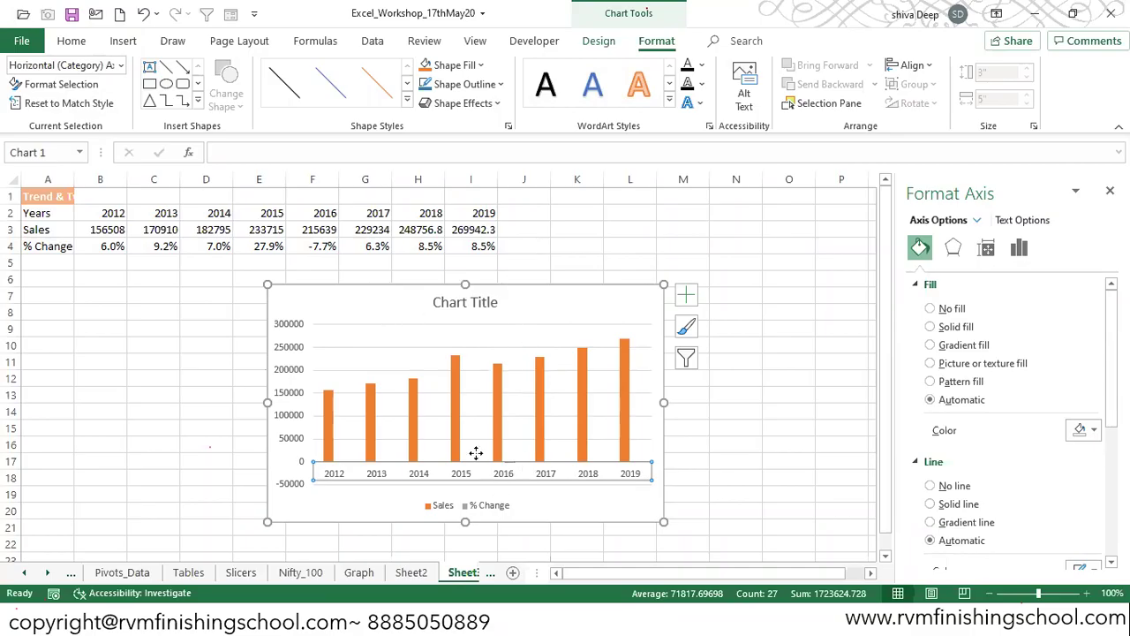
left_click(120, 65)
left_click(89, 232)
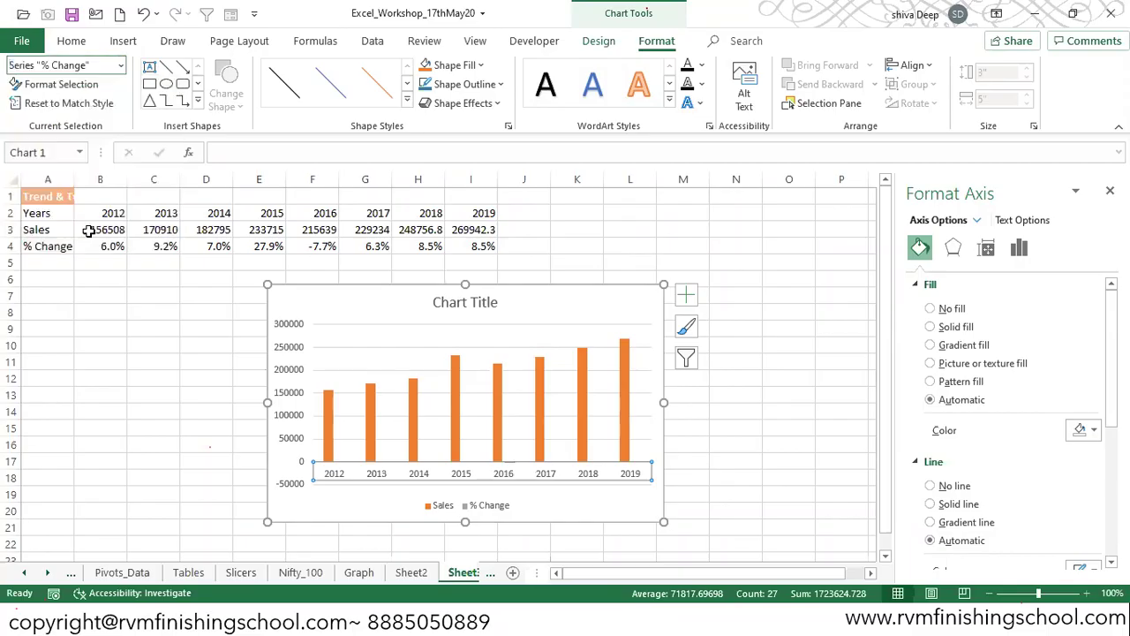
right_click(517, 468)
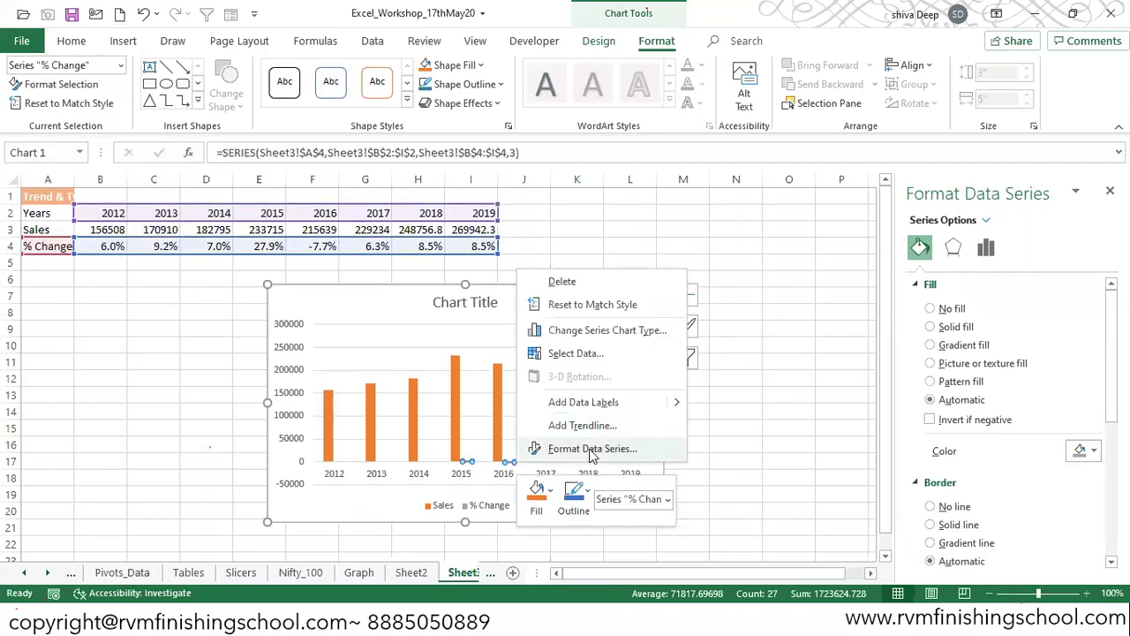
left_click(591, 449)
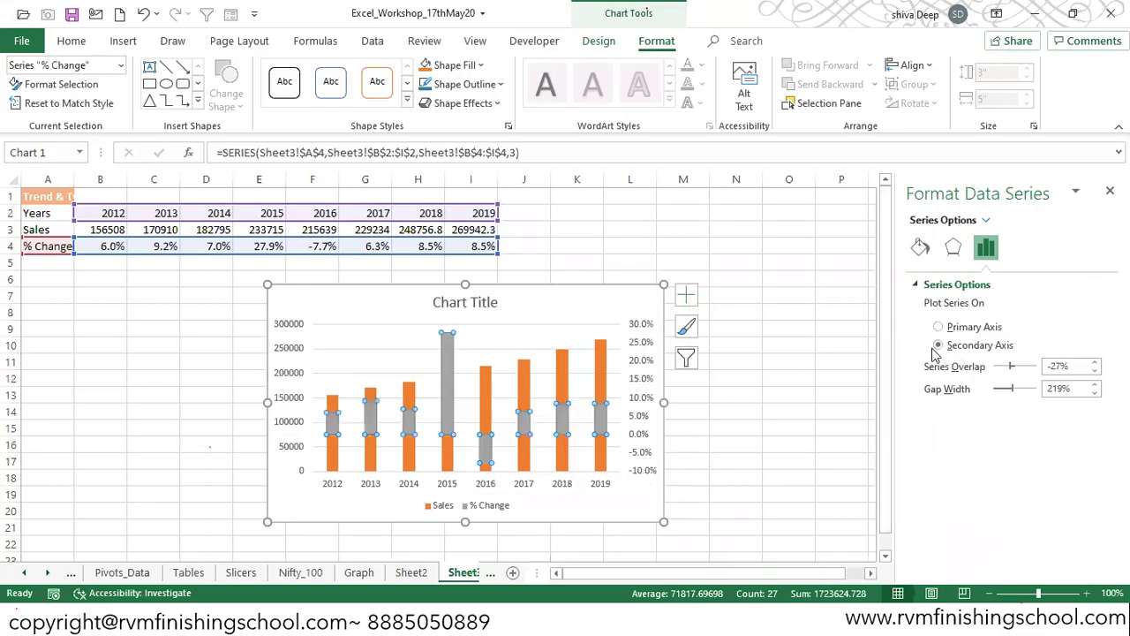
left_click(469, 371)
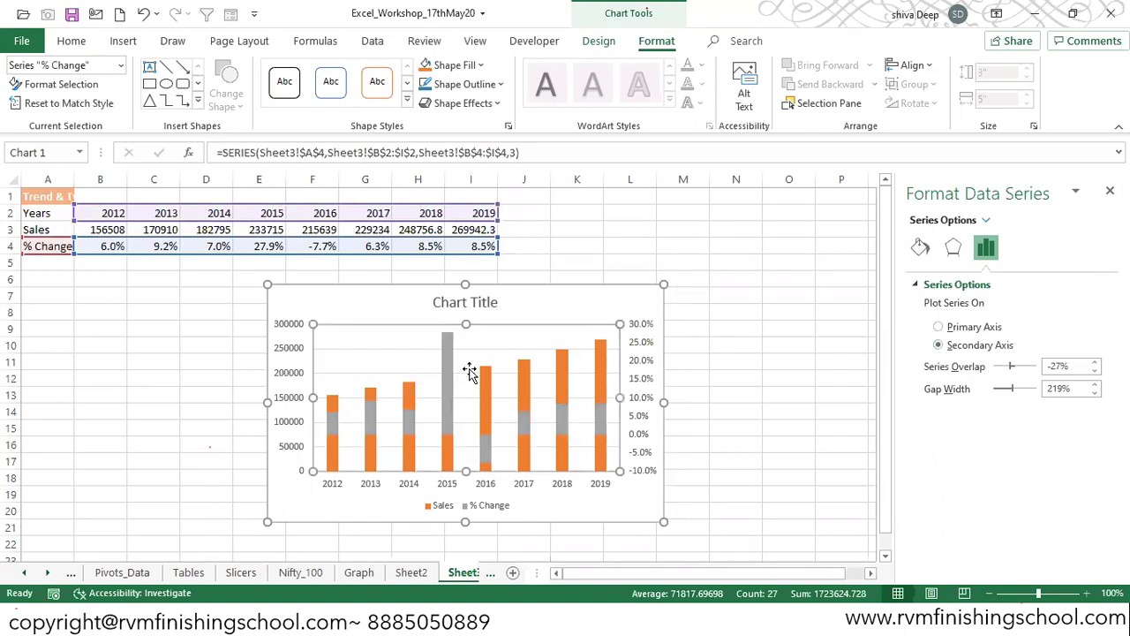
Step: Change the % Change series to a Line in the combo chart and widen the chart on both sides
left_click(453, 415)
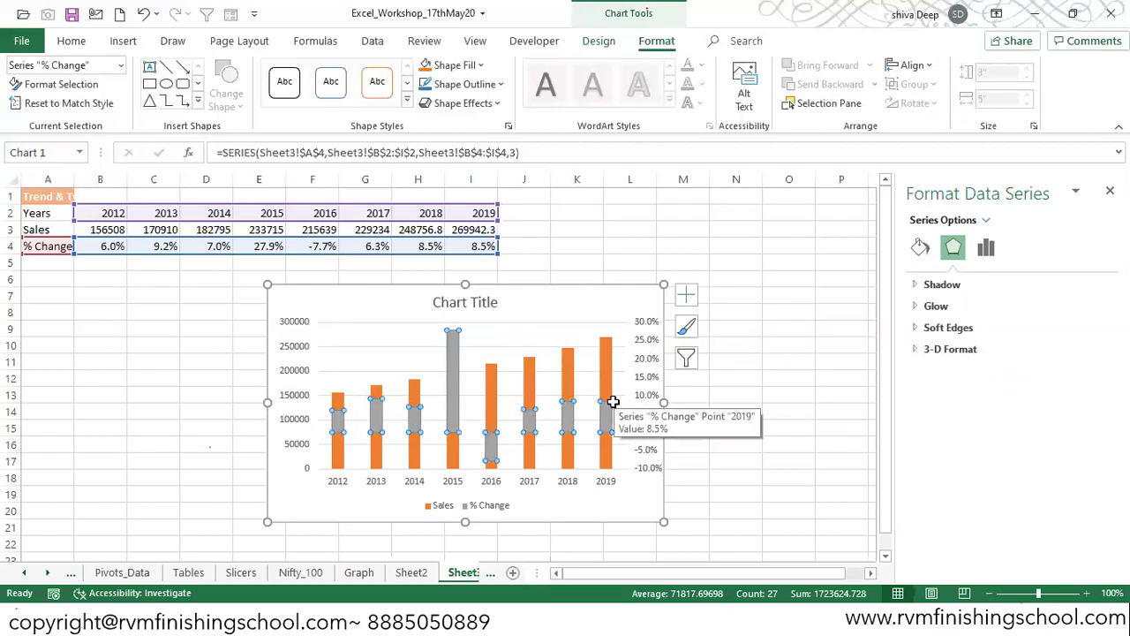
left_click(597, 42)
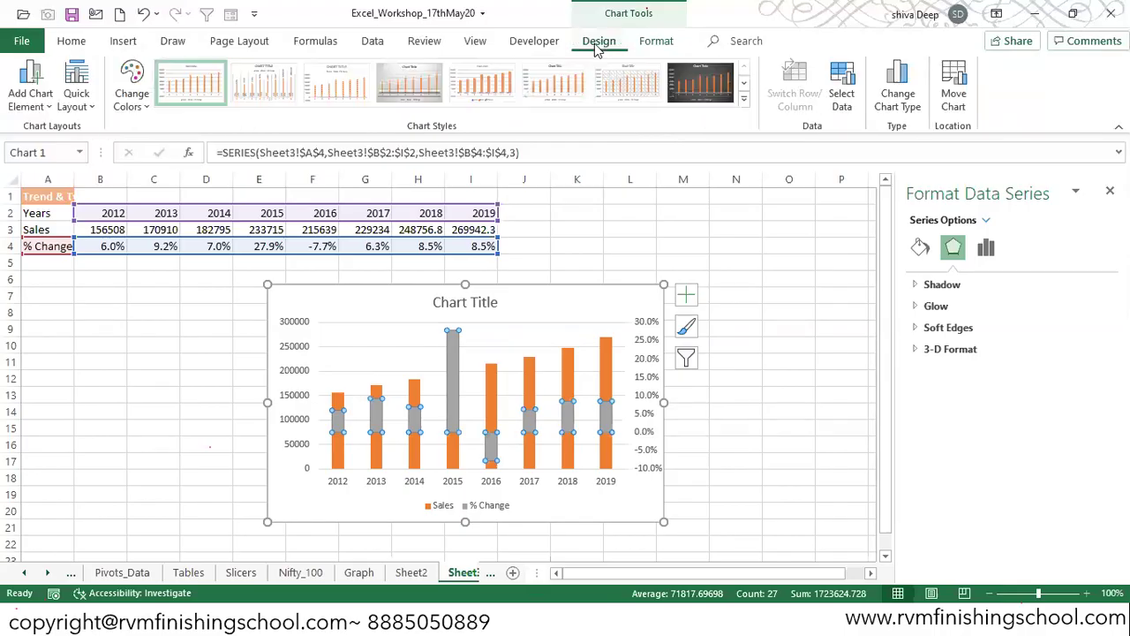
left_click(903, 90)
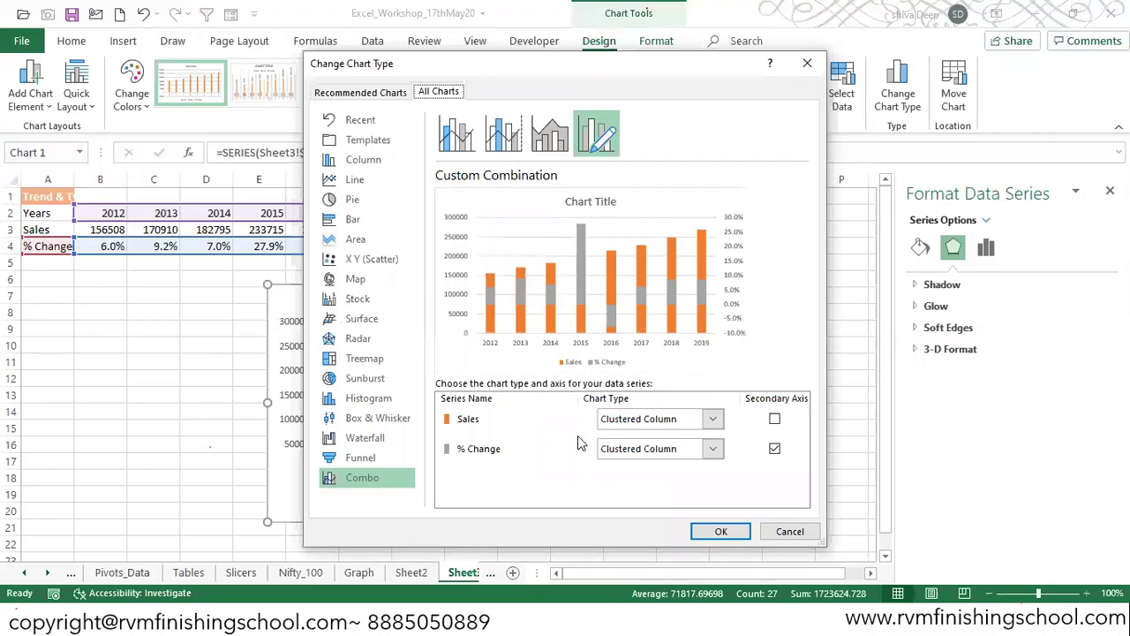
left_click(714, 450)
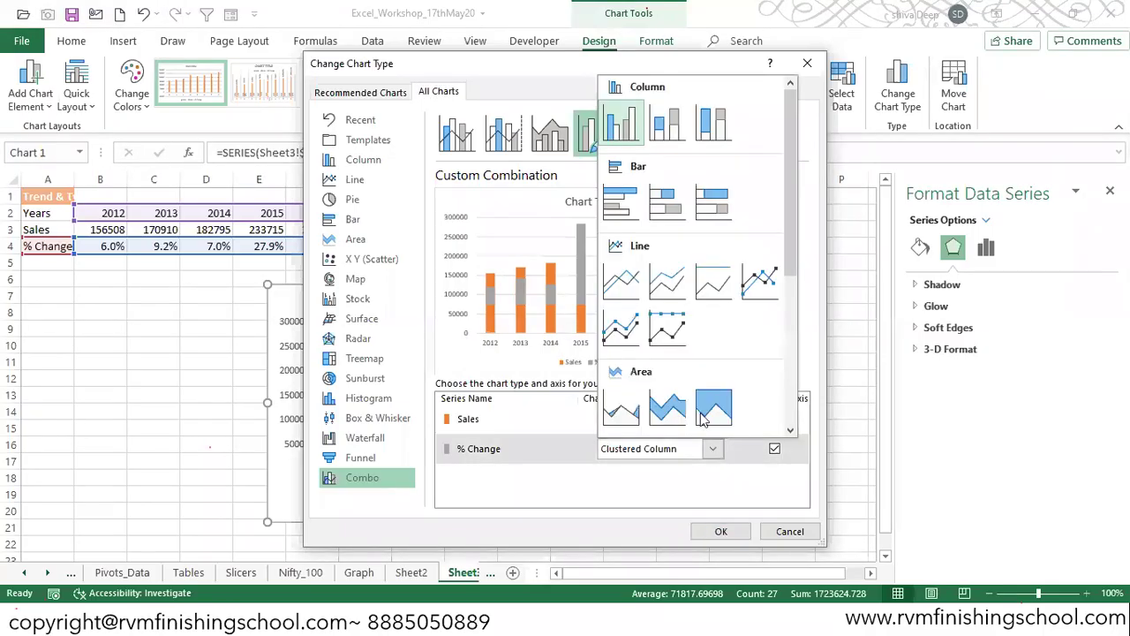
left_click(621, 283)
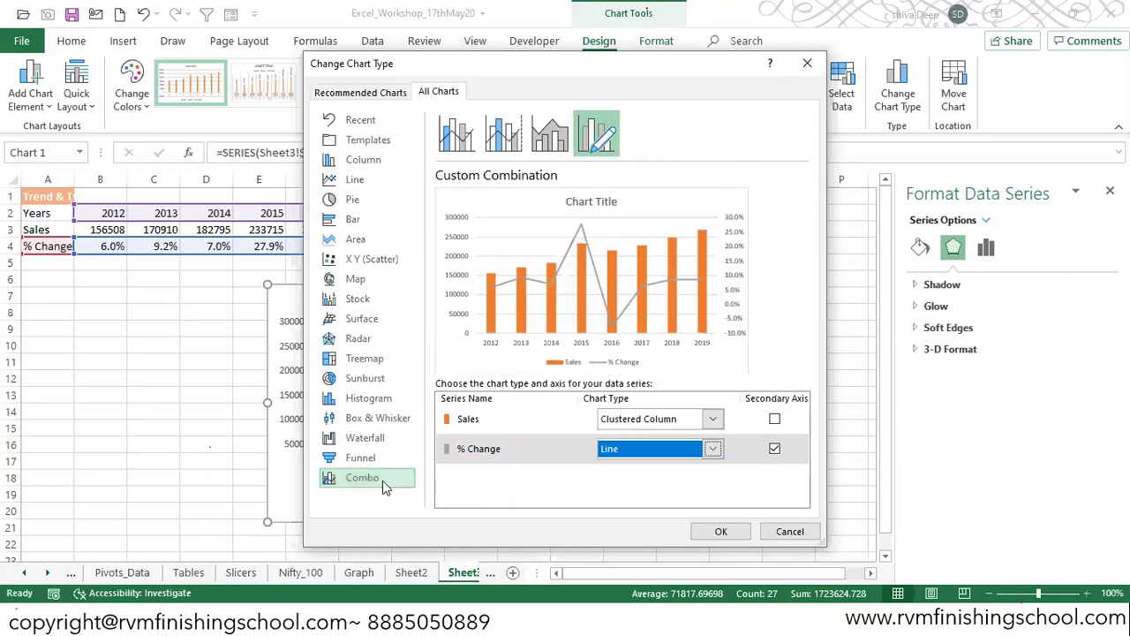
left_click(720, 531)
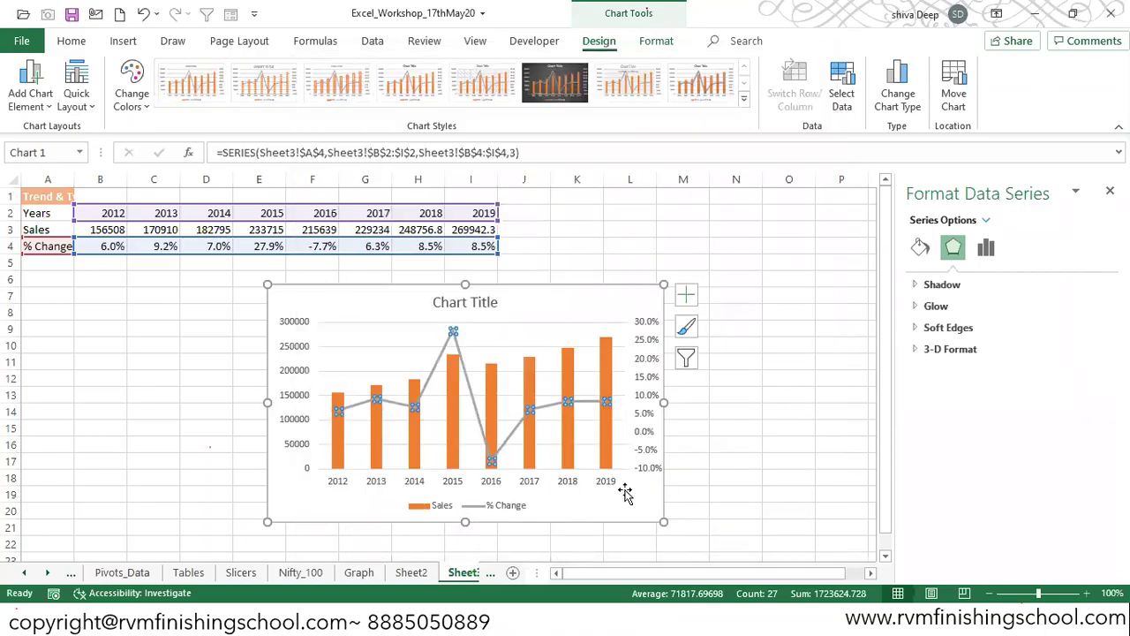
left_click_drag(266, 403, 172, 403)
left_click_drag(664, 402, 720, 403)
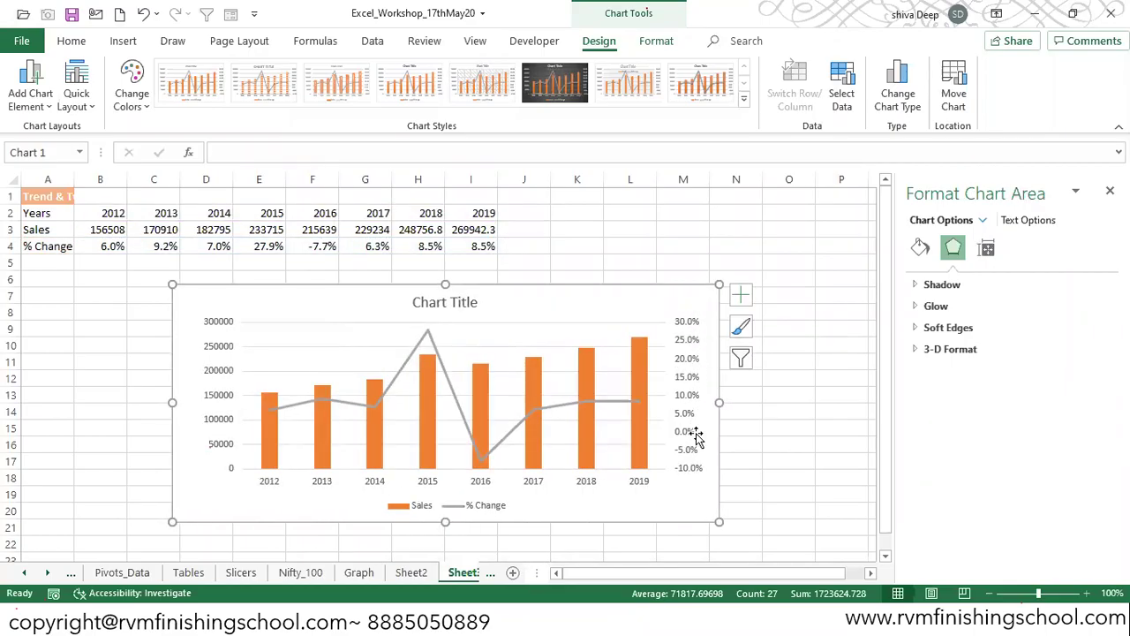
Step: Add a secondary vertical axis title reading "% Changes on Secondary Axis"
left_click(41, 100)
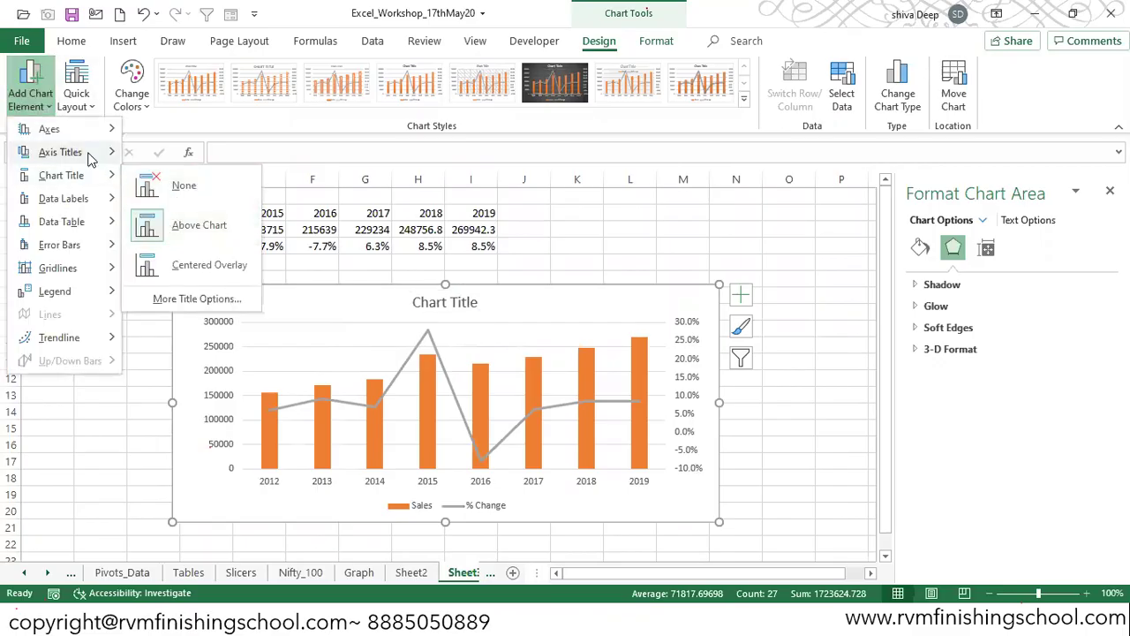
mouse_move(88, 156)
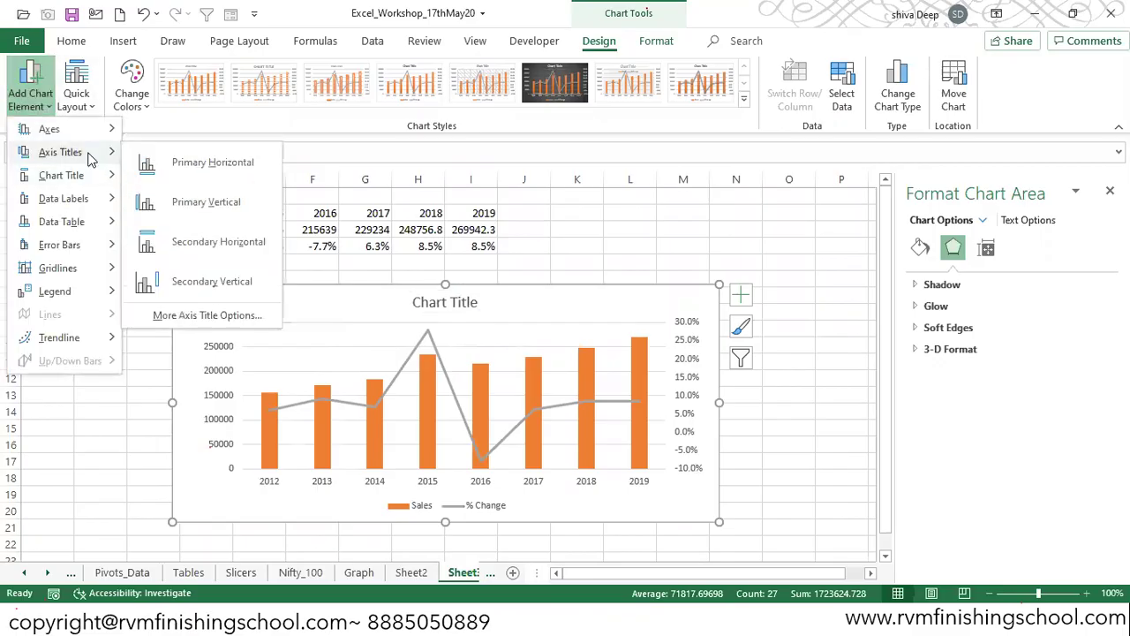
left_click(183, 285)
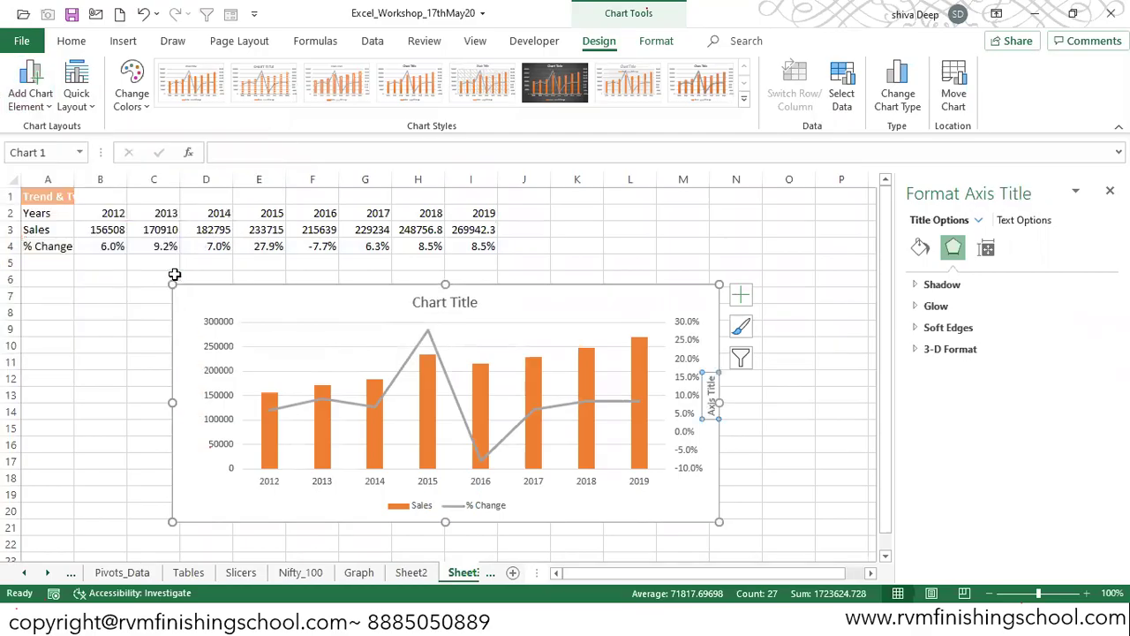
type("% Changes on Secondary")
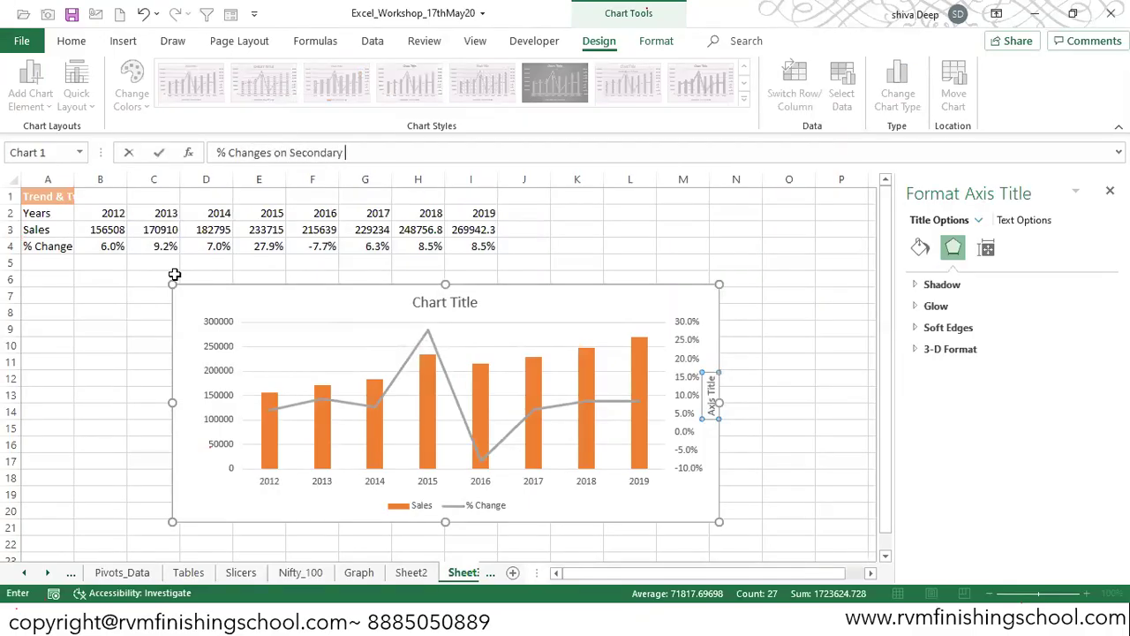
type(" Axis")
key("Return")
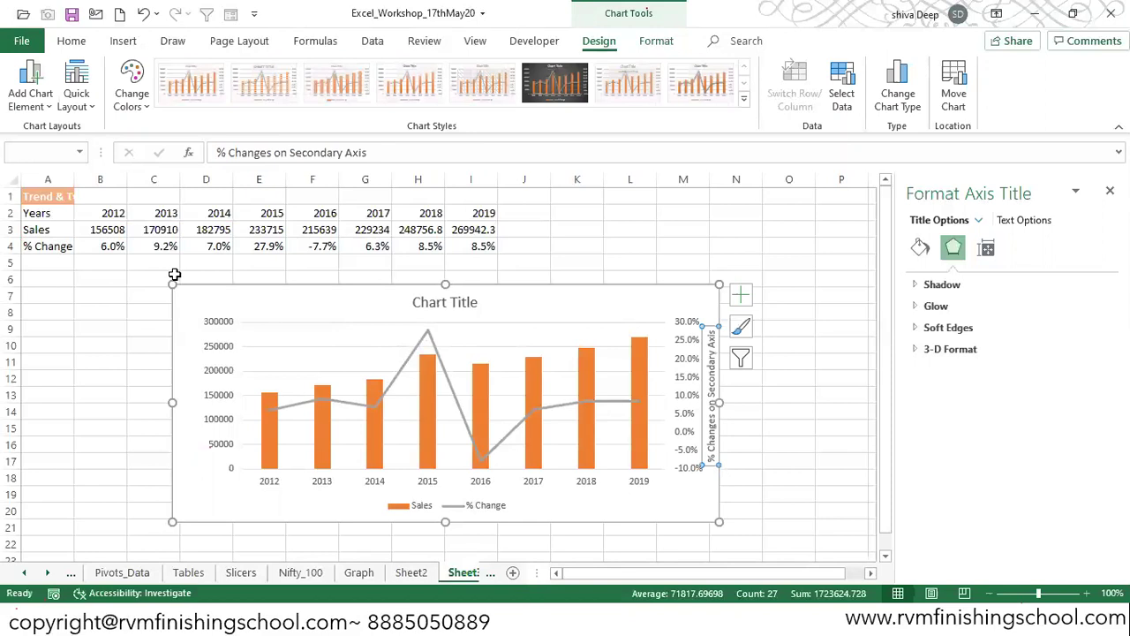
Step: Widen the chart slightly and adjust its plot area to separate the secondary axis labels from their title
left_click(610, 307)
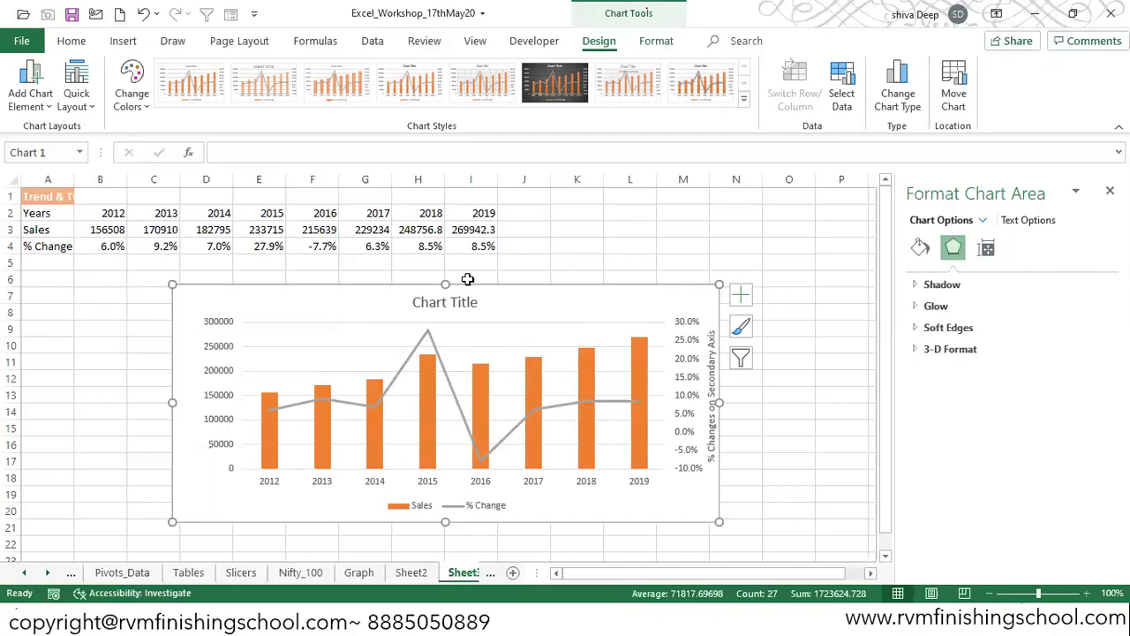
left_click_drag(719, 402, 669, 394)
left_click(706, 401)
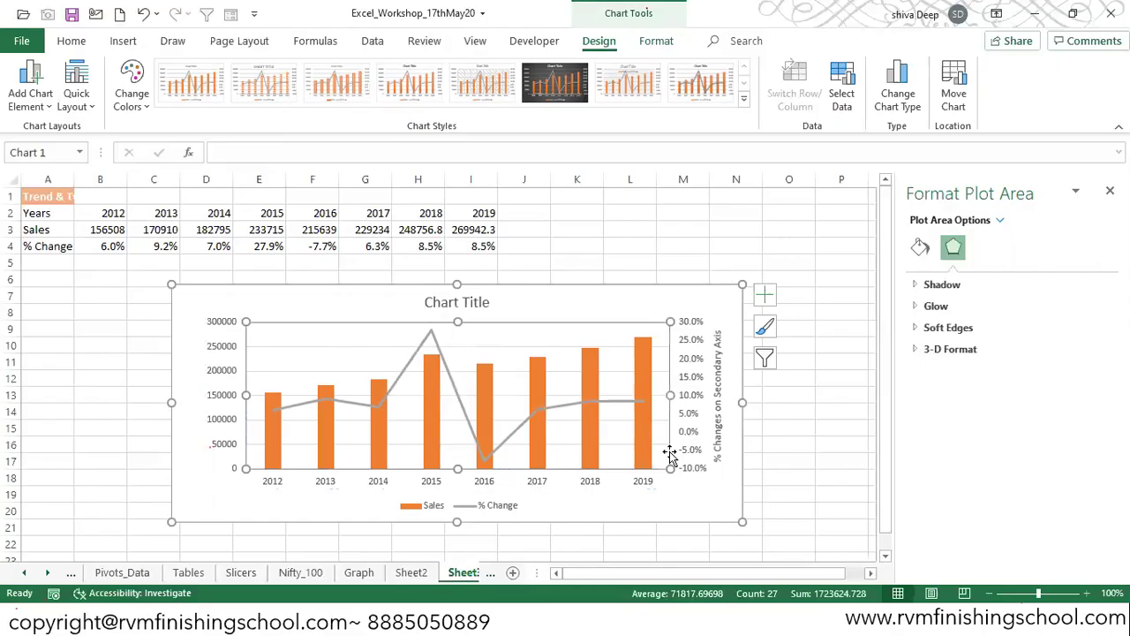
Step: Move the secondary axis title slightly outward, away from the percentage labels toward the chart's edge
left_click(720, 378)
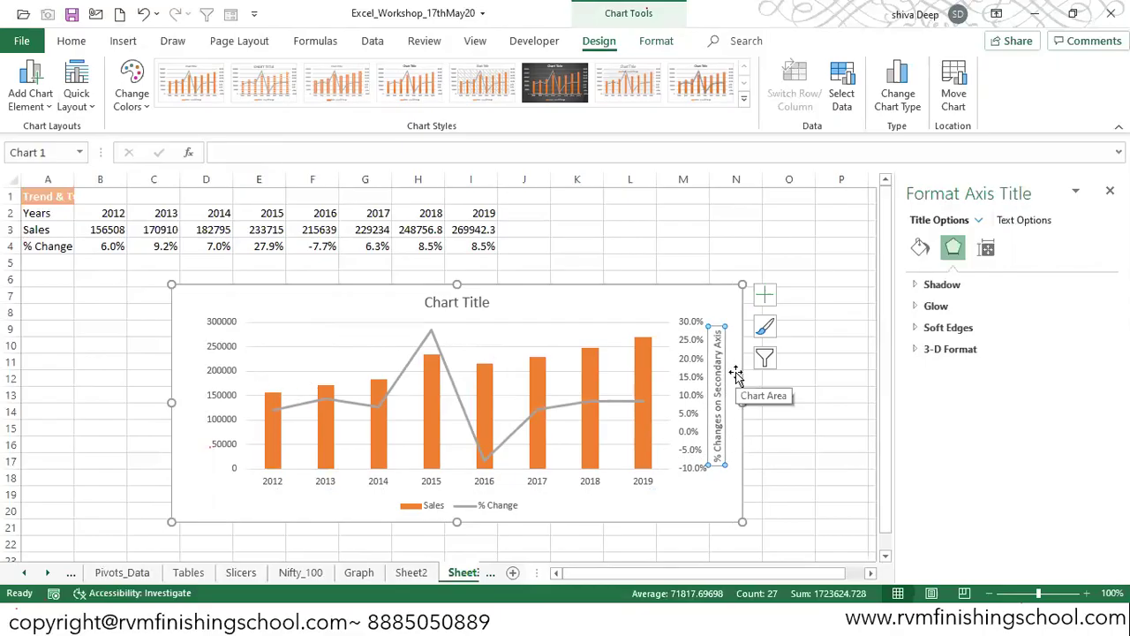
left_click_drag(726, 359, 740, 369)
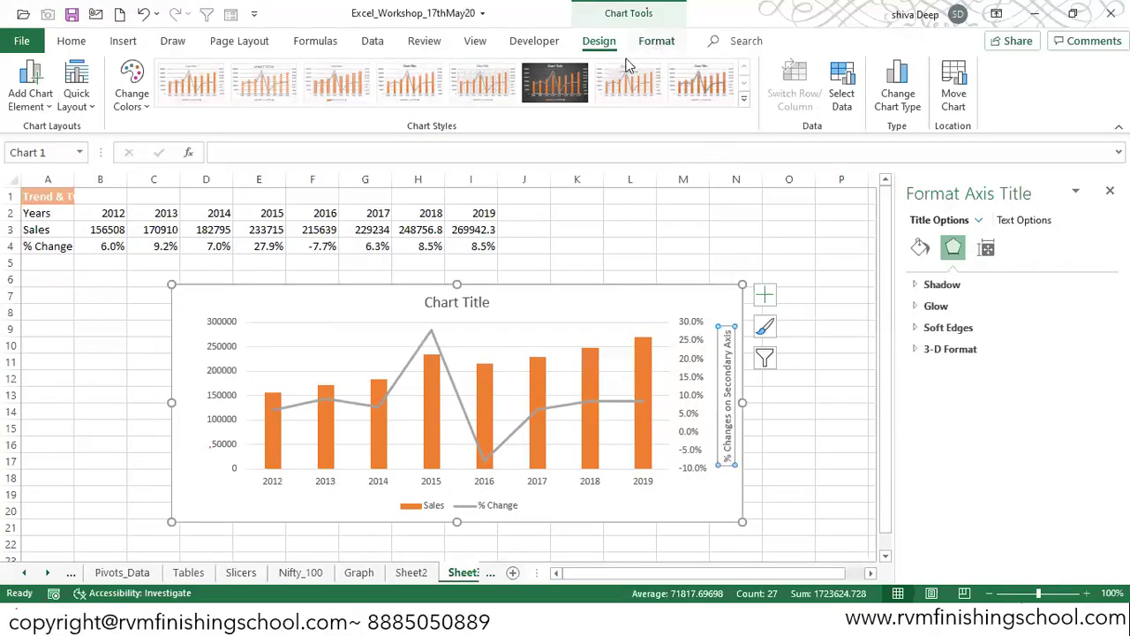
Step: Try the first preset shape effect on the secondary axis title
left_click(656, 42)
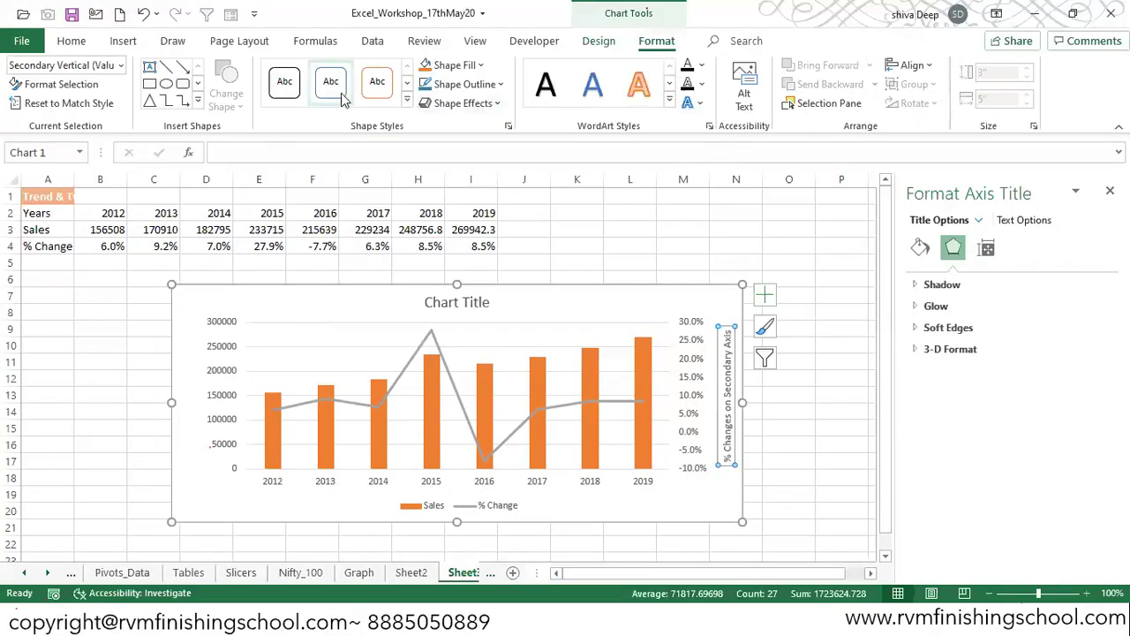
left_click(407, 100)
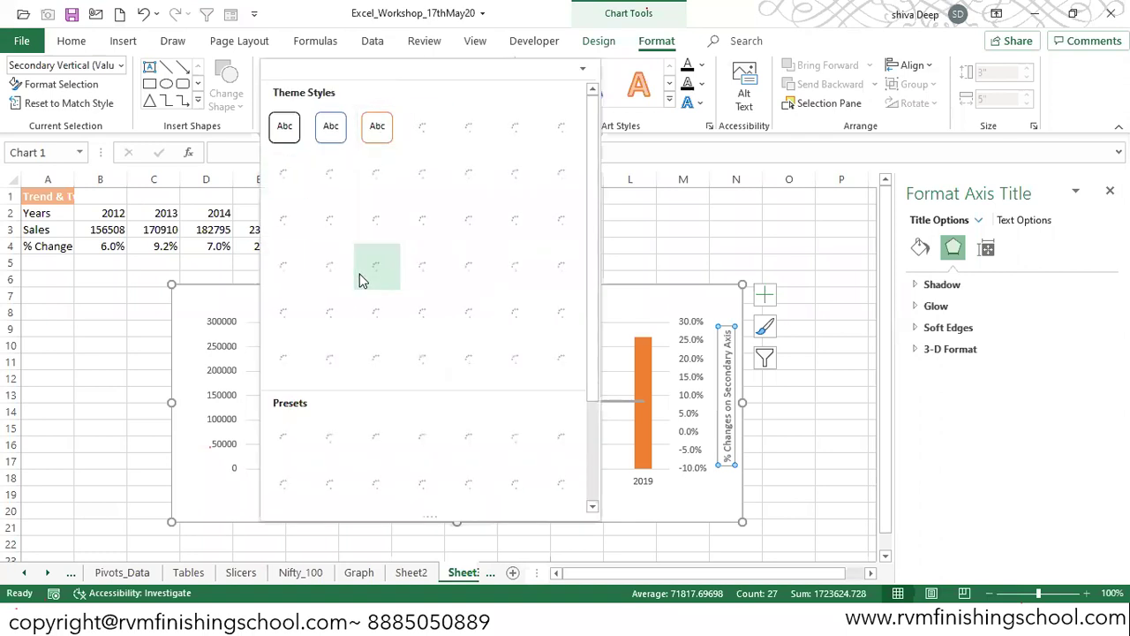
left_click(642, 204)
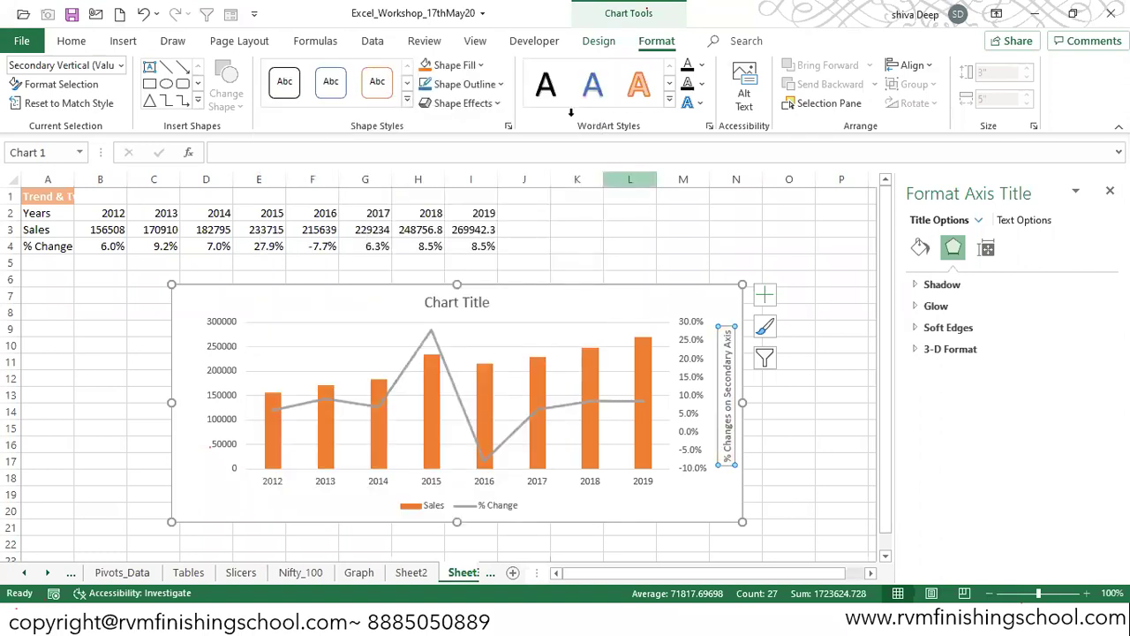
left_click(500, 102)
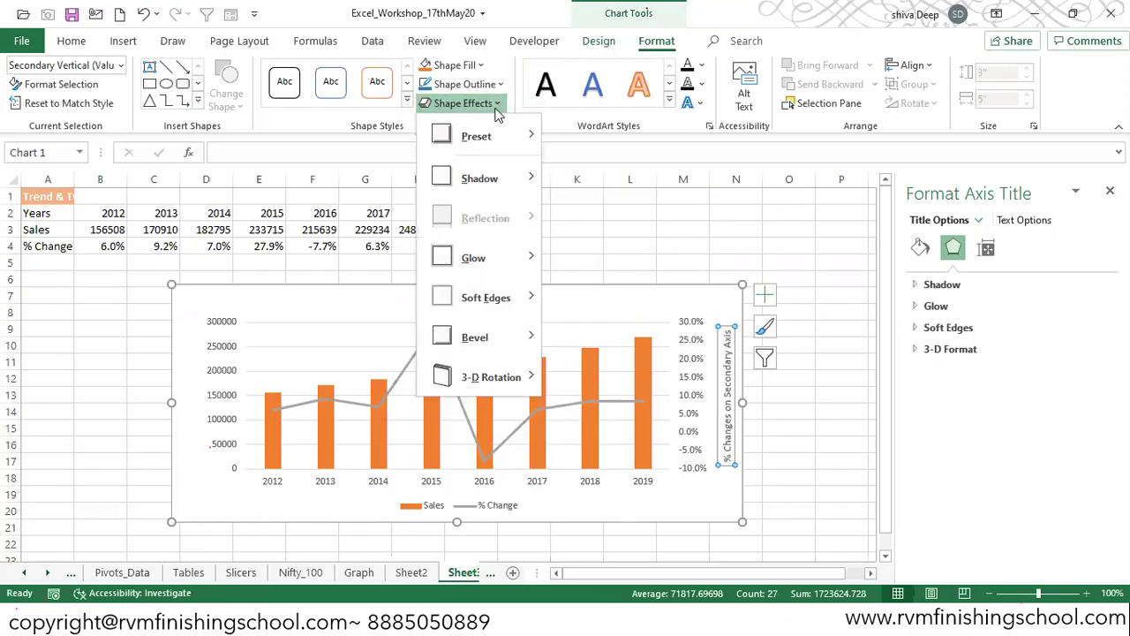
mouse_move(490, 146)
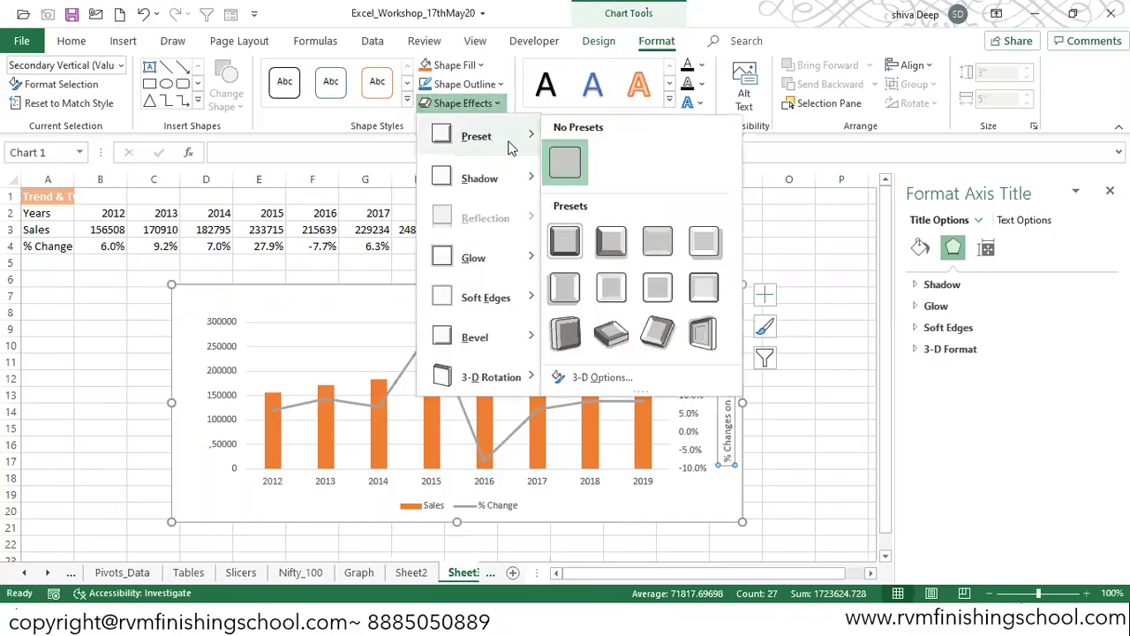
left_click(561, 246)
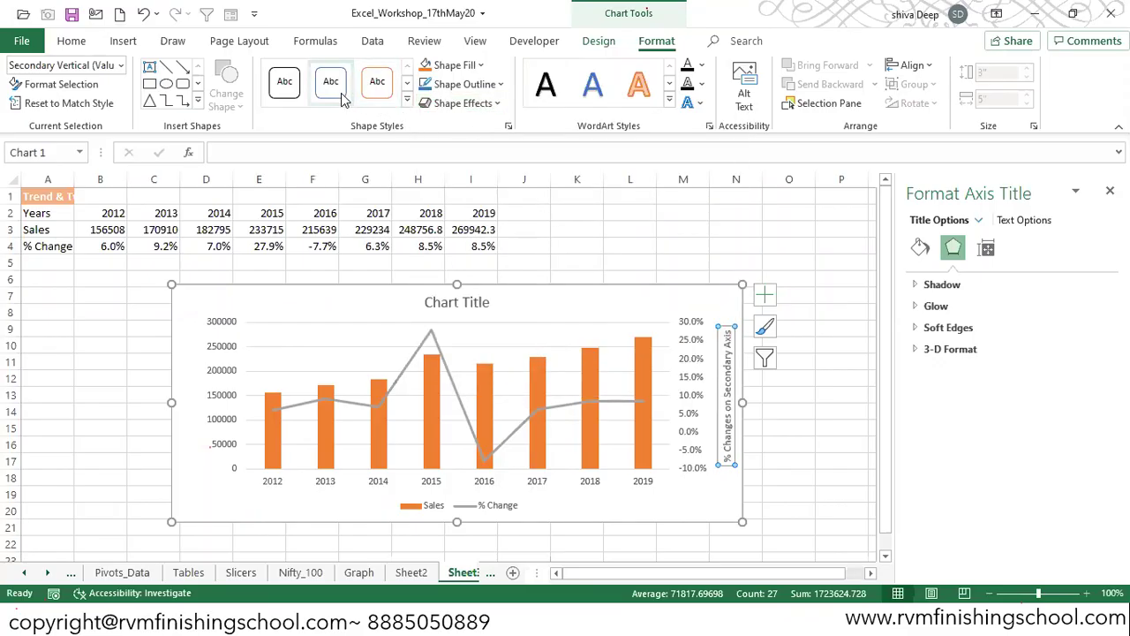
Step: Apply the light blue theme shape style with dark text to the secondary axis title and deselect the chart
left_click(407, 101)
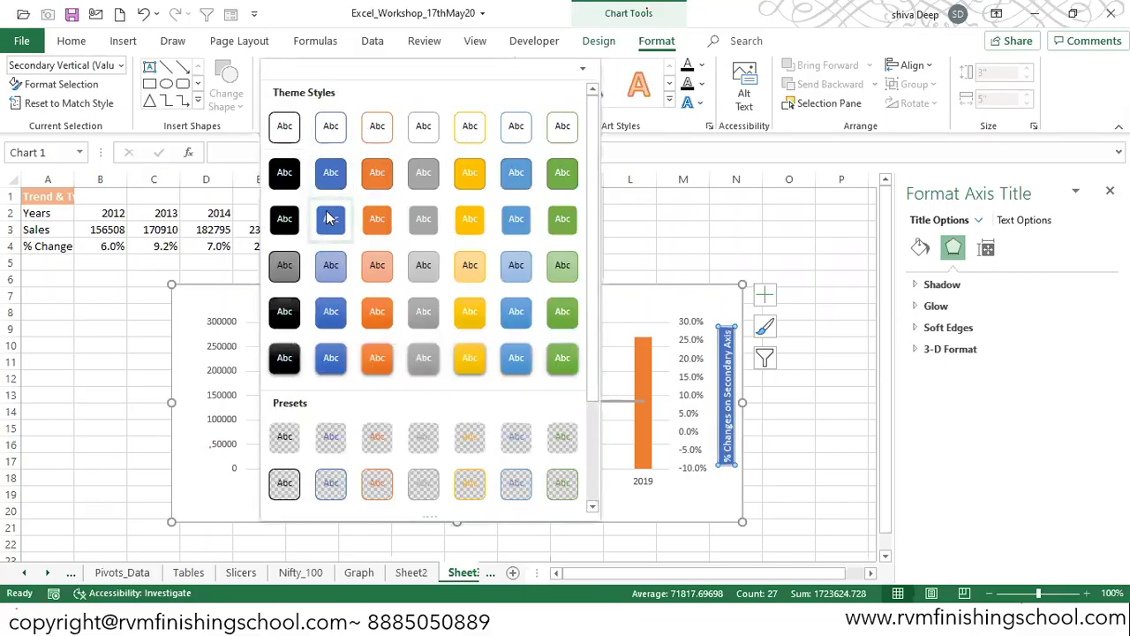
left_click(323, 265)
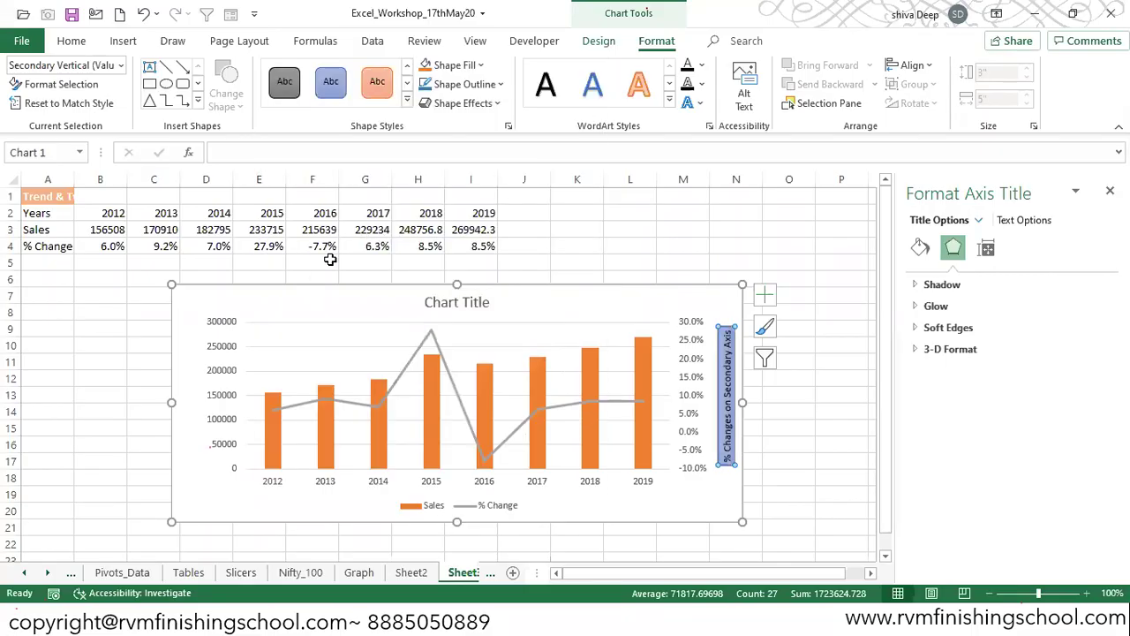
left_click(660, 220)
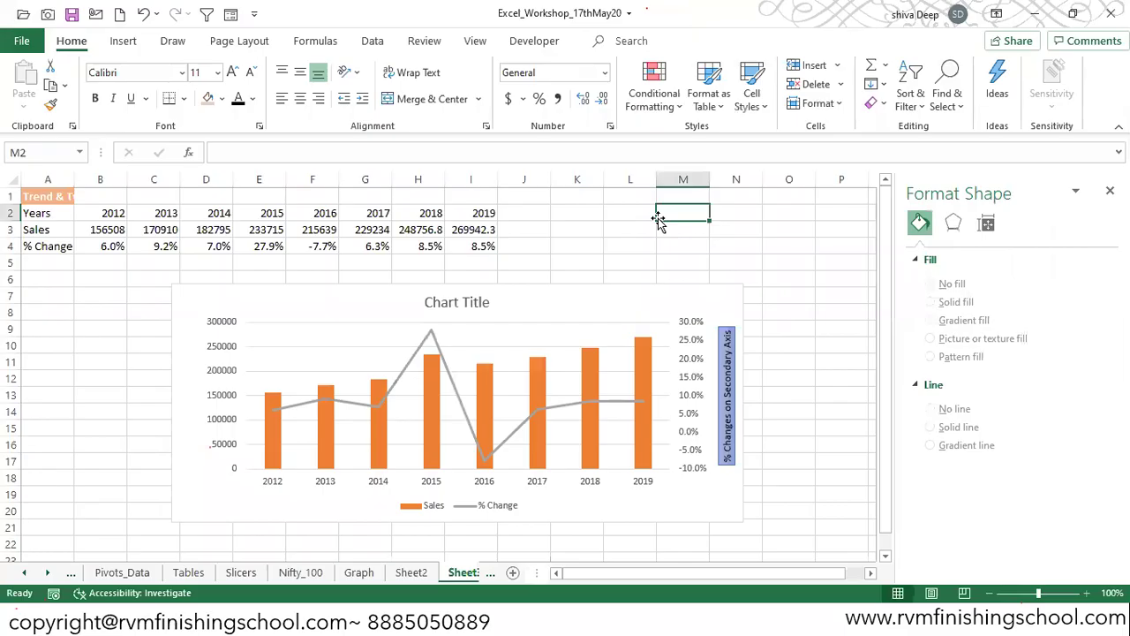